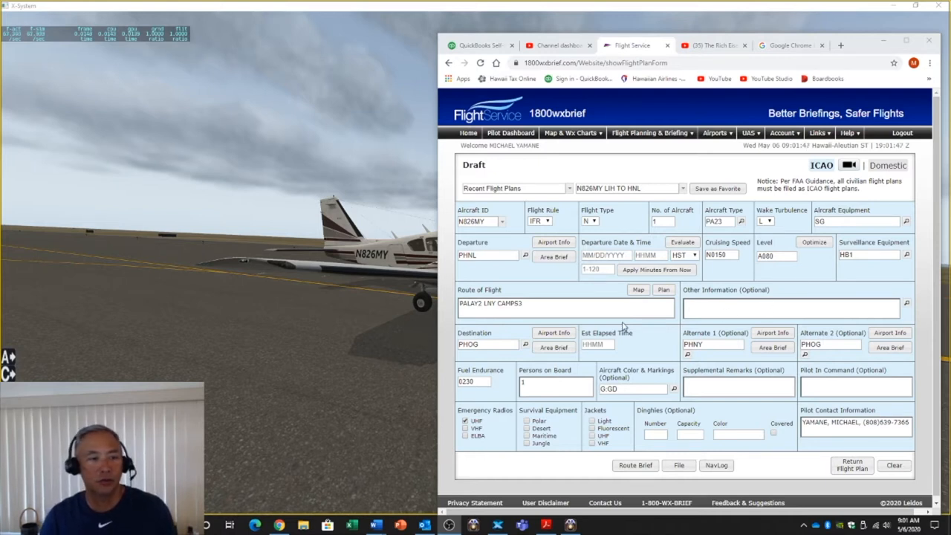
Load the 'N826MY LIH TO HNL' plan from Recent Flight Plans
left_click(682, 189)
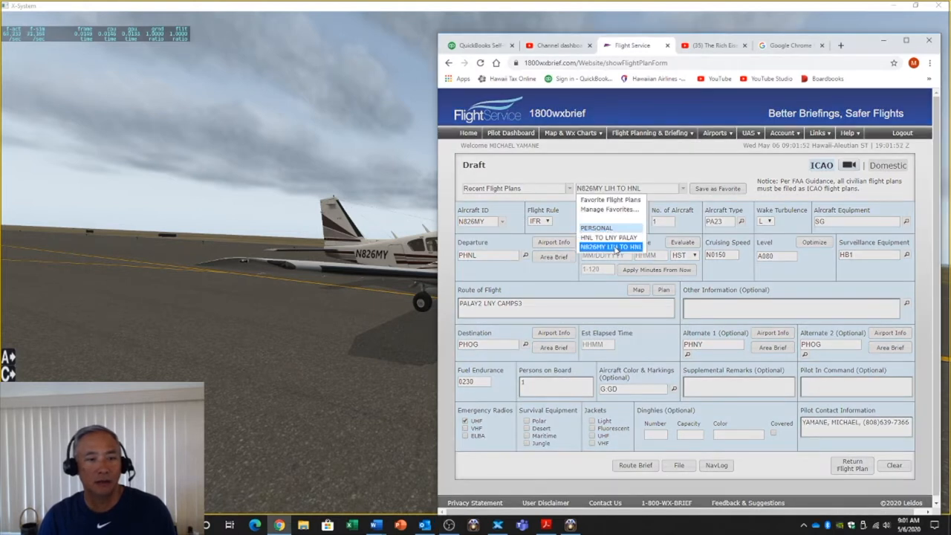
left_click(611, 247)
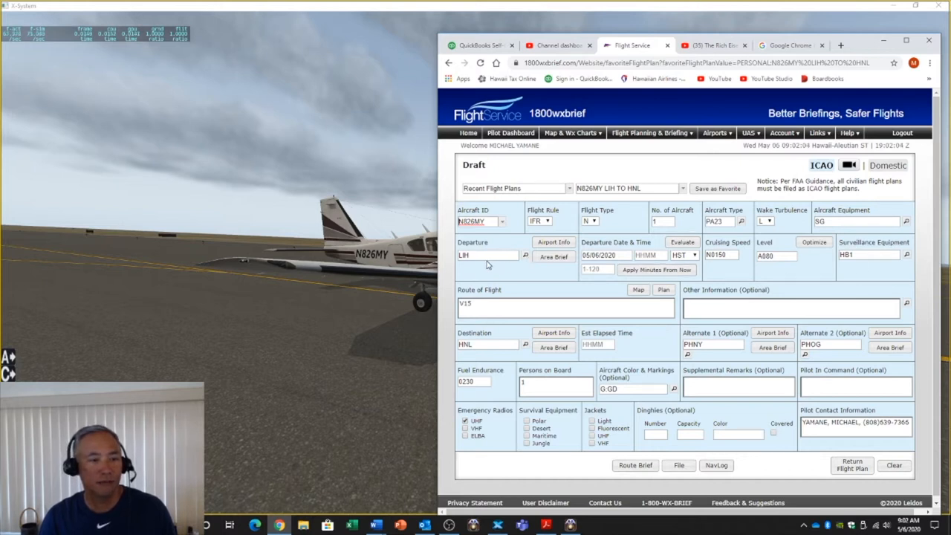
Change departure to HNL, destination to OGG, clear the V15 route, and start route planning
double_click(464, 255)
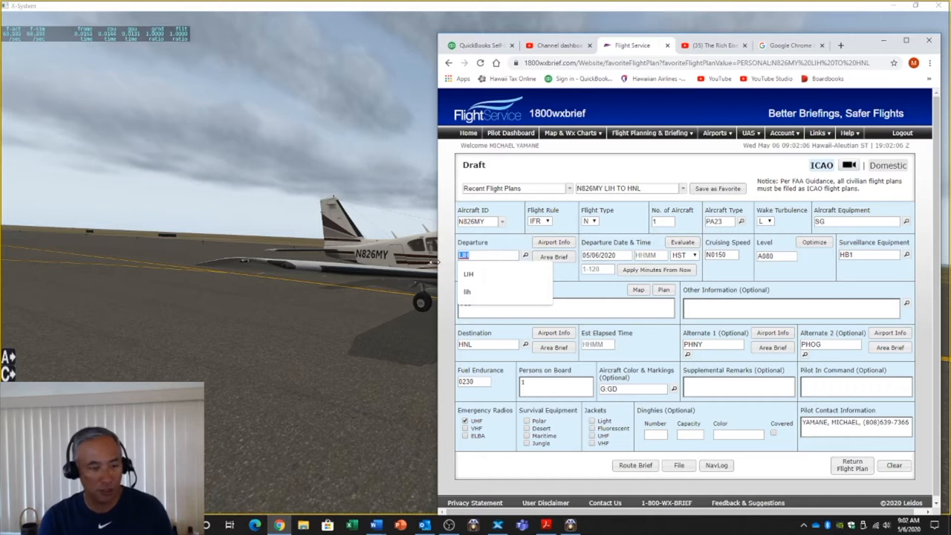
type("HNL")
double_click(465, 344)
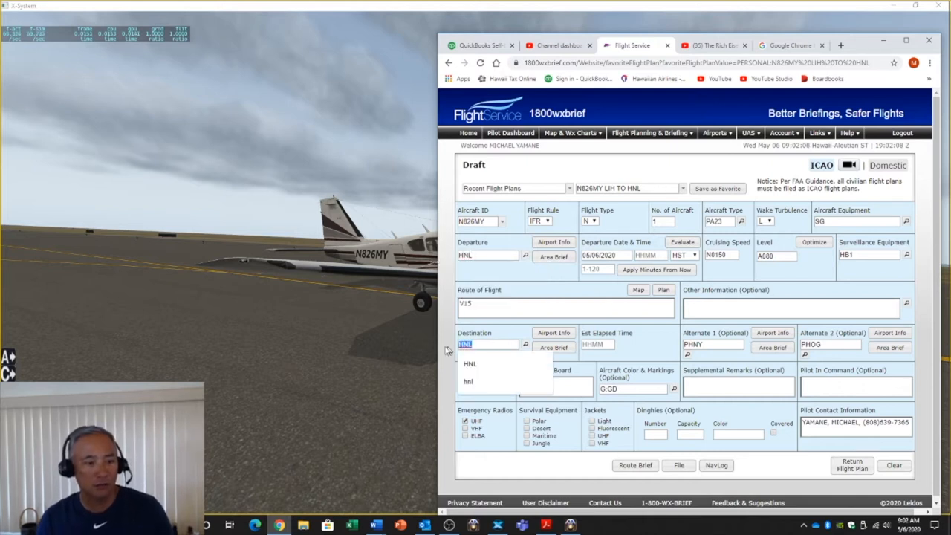
type("OGG")
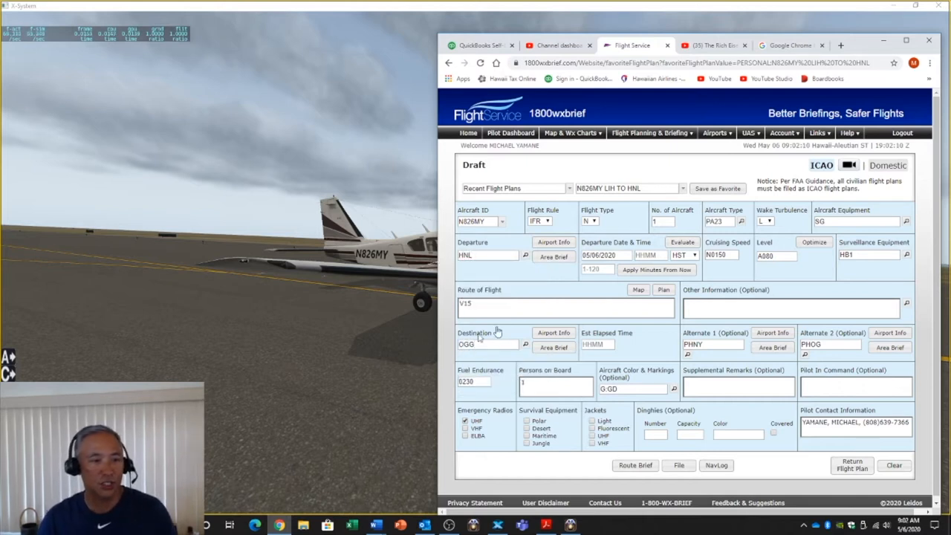
double_click(468, 303)
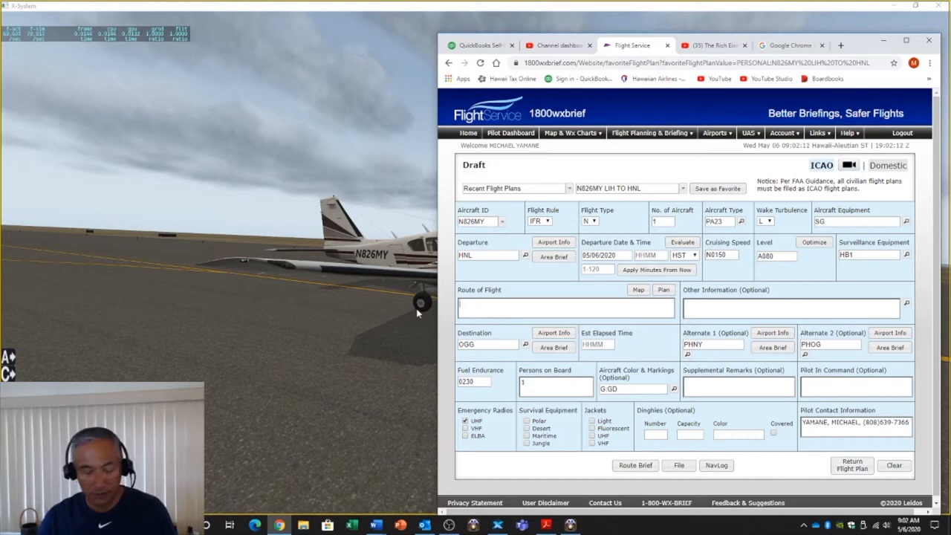
left_click(664, 290)
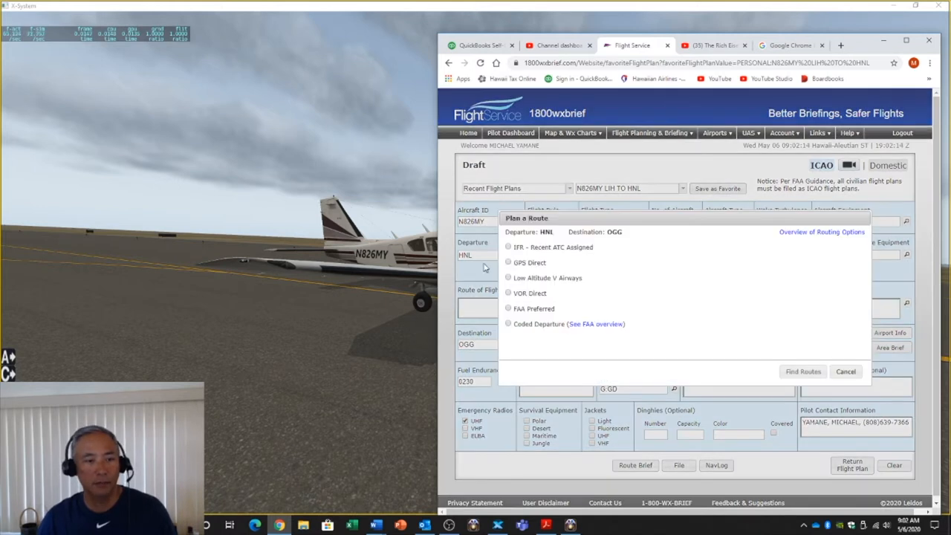
Find recently ATC-assigned IFR routes and apply PALAY2 LNY CAMPS3 to the plan
left_click(509, 247)
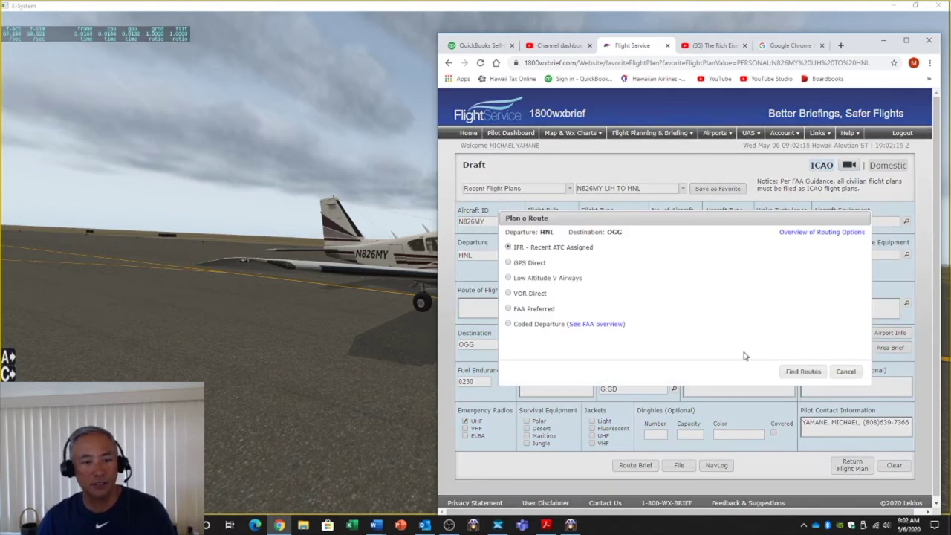
left_click(803, 371)
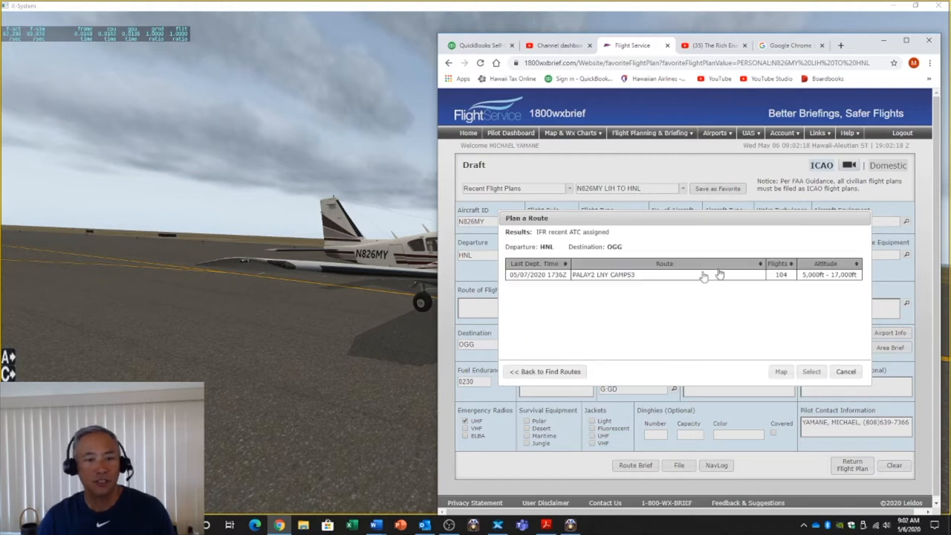
left_click(663, 280)
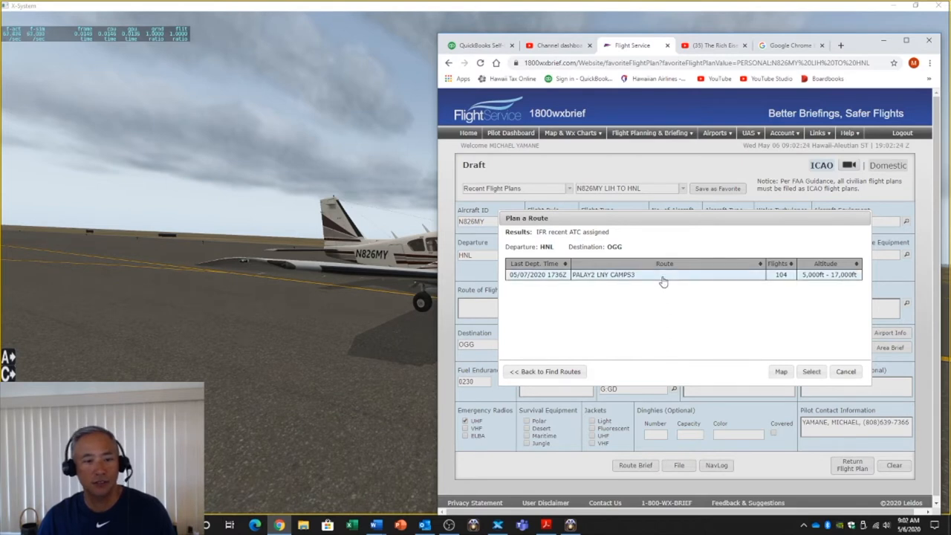
left_click(811, 372)
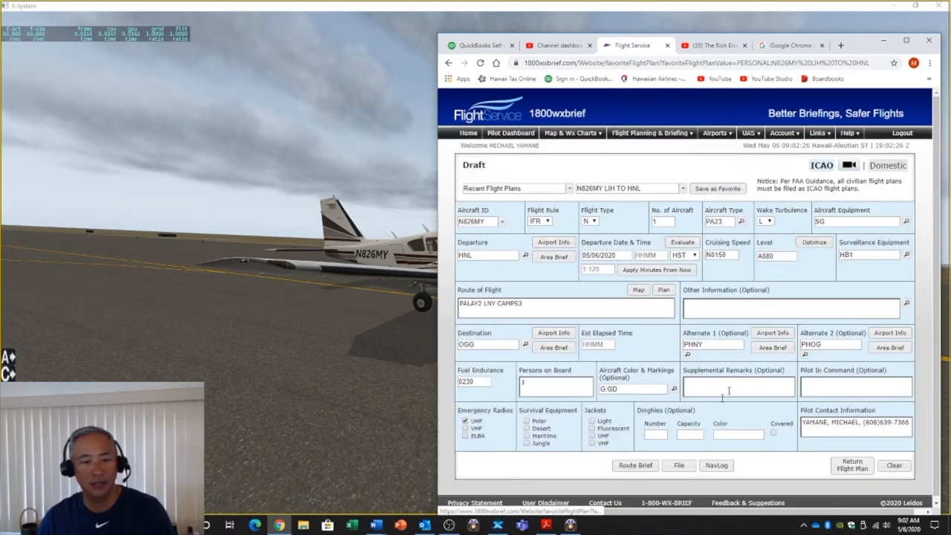
Show the route on the map and pan the IFR Low chart east past Lanai to Maui
left_click(639, 290)
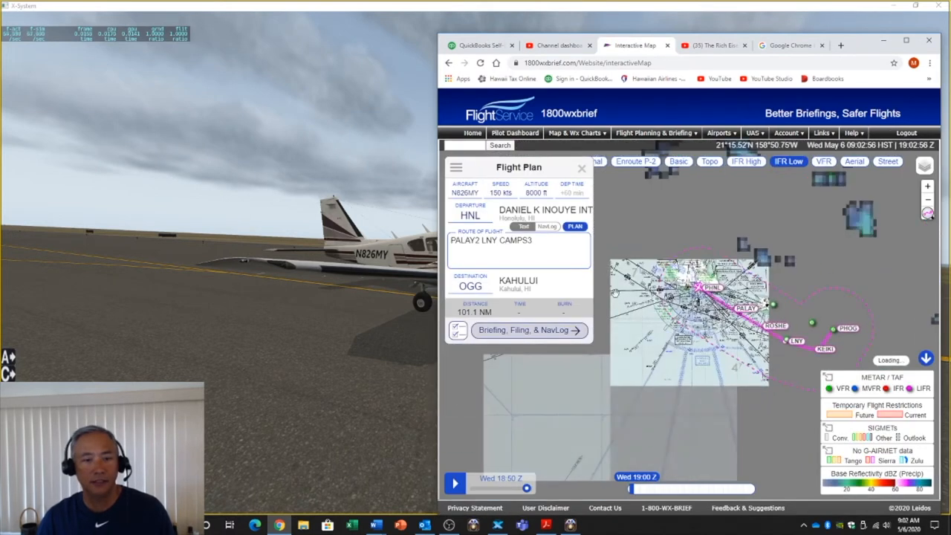
scroll(749, 368, "up", 2)
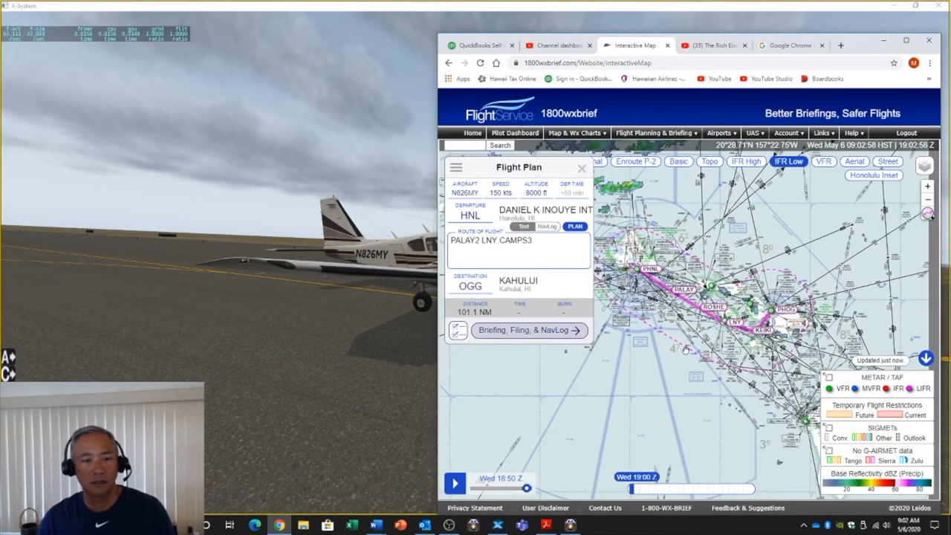
scroll(749, 368, "up", 2)
scroll(749, 368, "up", 1)
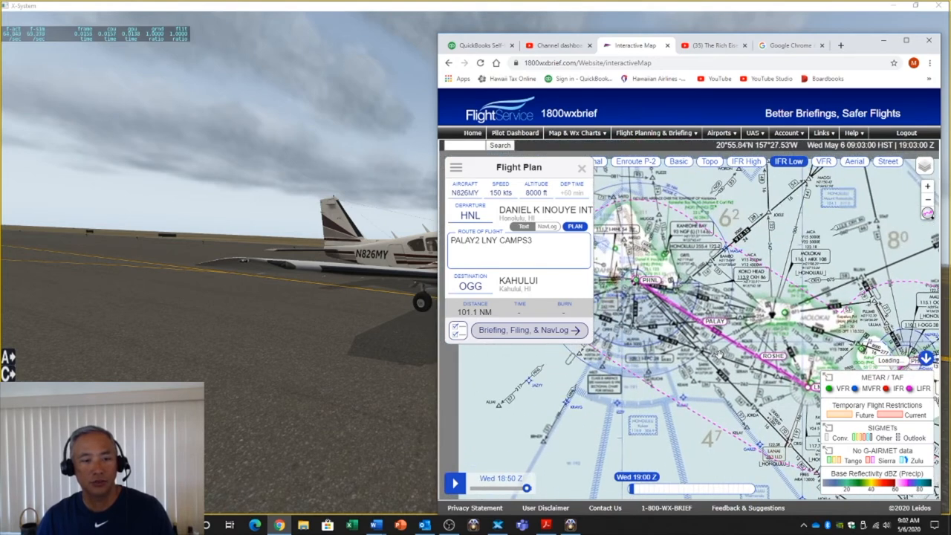
scroll(706, 298, "up", 2)
scroll(706, 297, "up", 2)
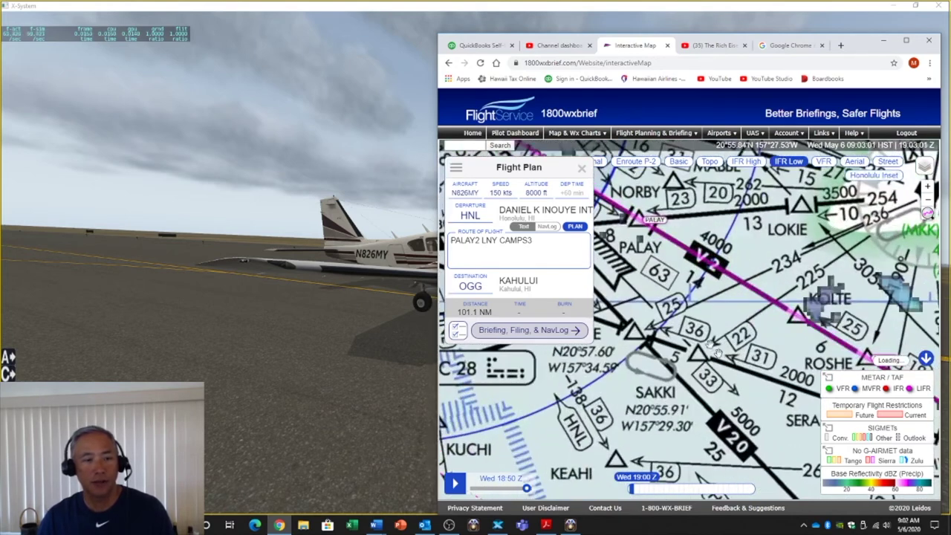
left_click(582, 168)
scroll(706, 297, "down", 2)
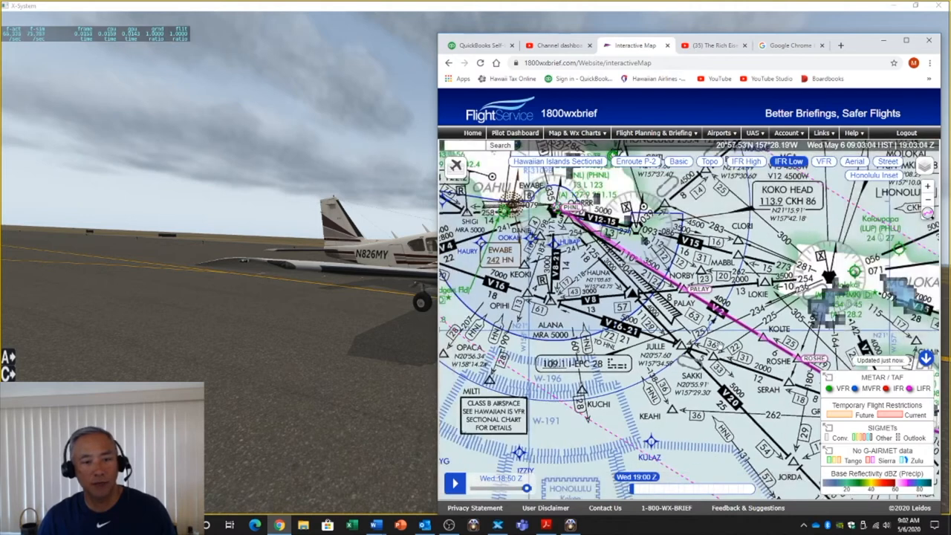
scroll(749, 297, "up", 2)
scroll(706, 312, "up", 1)
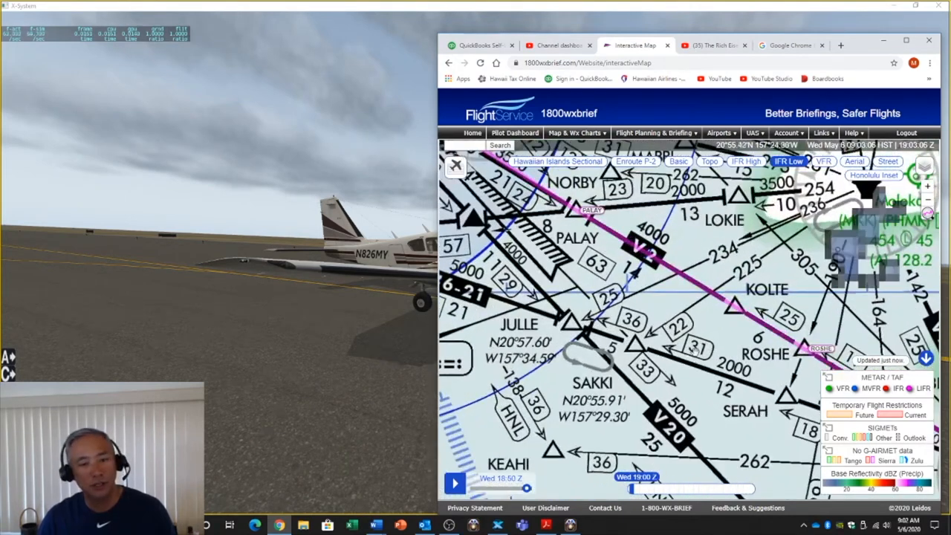
mouse_move(825, 454)
left_mouse_down()
mouse_move(695, 416)
mouse_move(587, 349)
left_mouse_up()
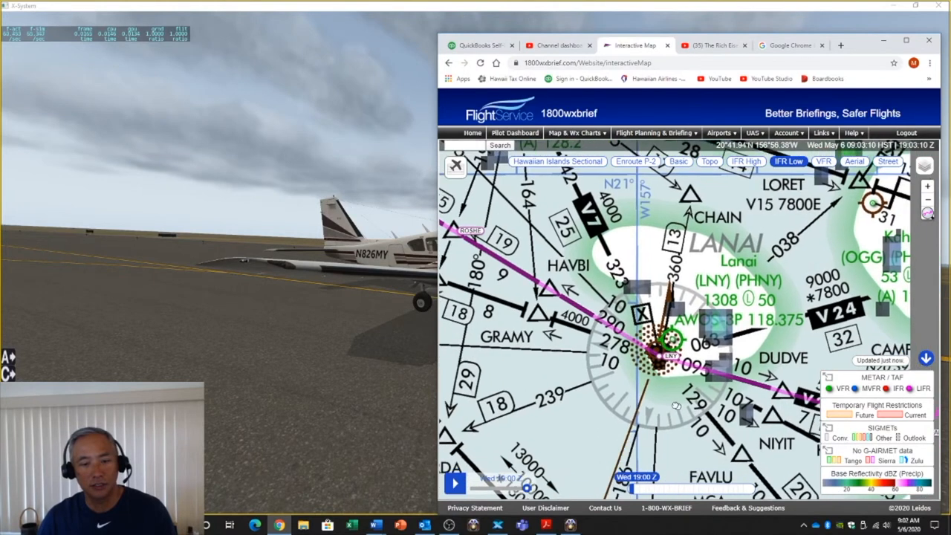
mouse_move(734, 432)
left_mouse_down()
mouse_move(672, 401)
mouse_move(615, 310)
left_mouse_up()
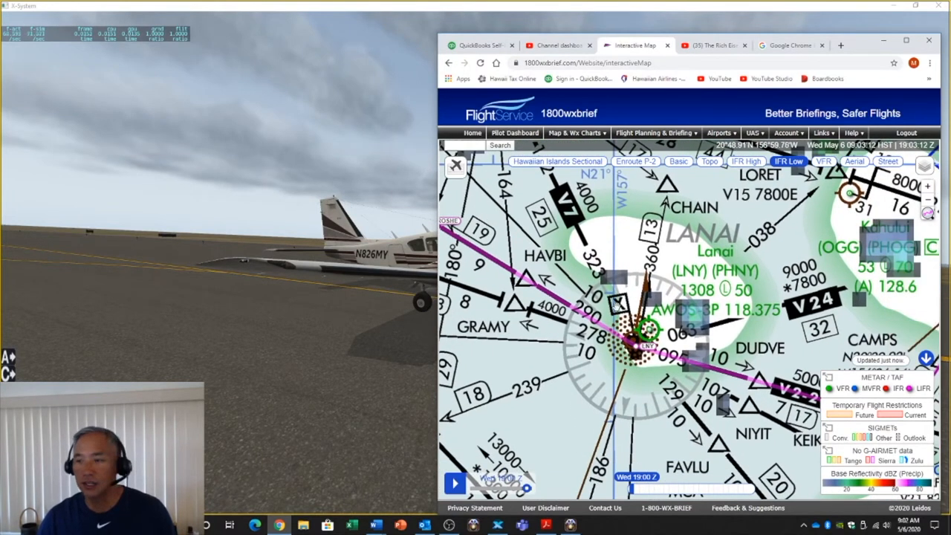
left_click_drag(654, 390, 700, 318)
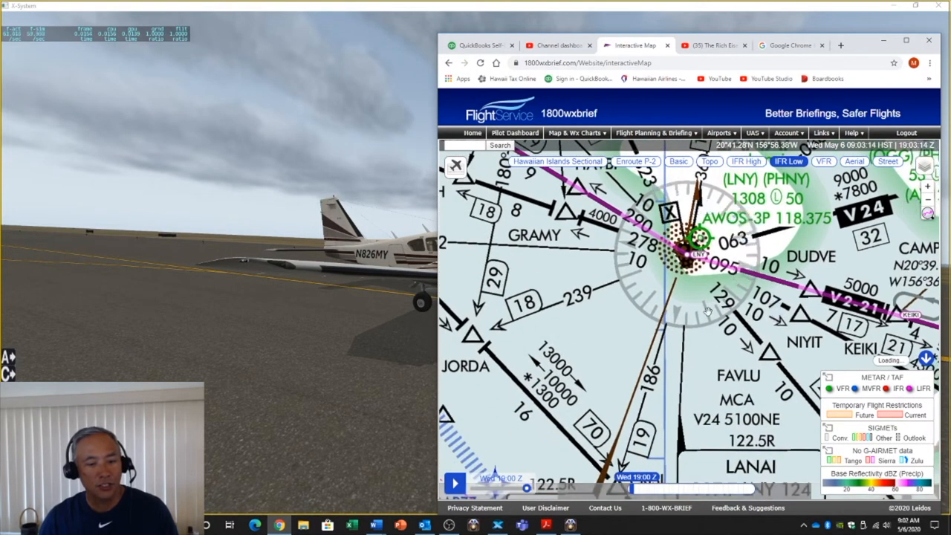
scroll(700, 318, "down", 2)
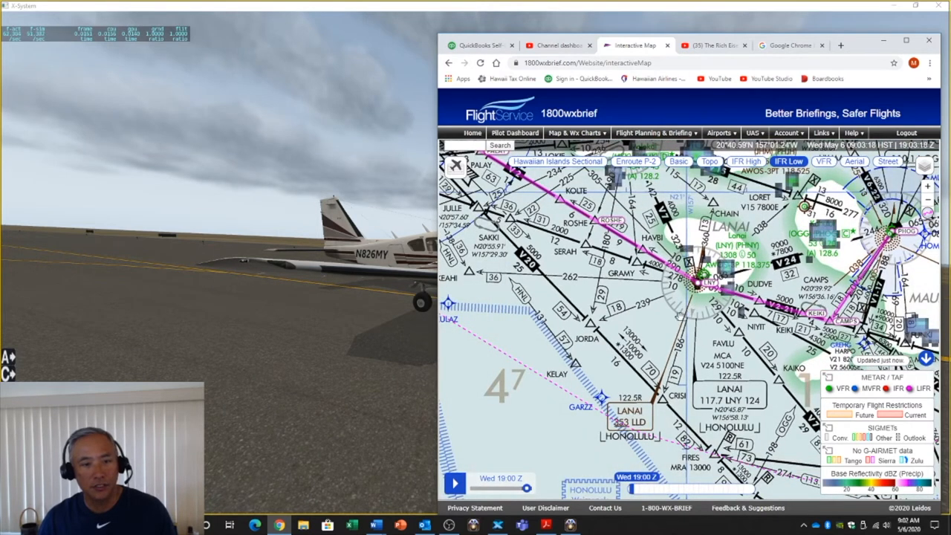
left_click_drag(709, 341, 644, 290)
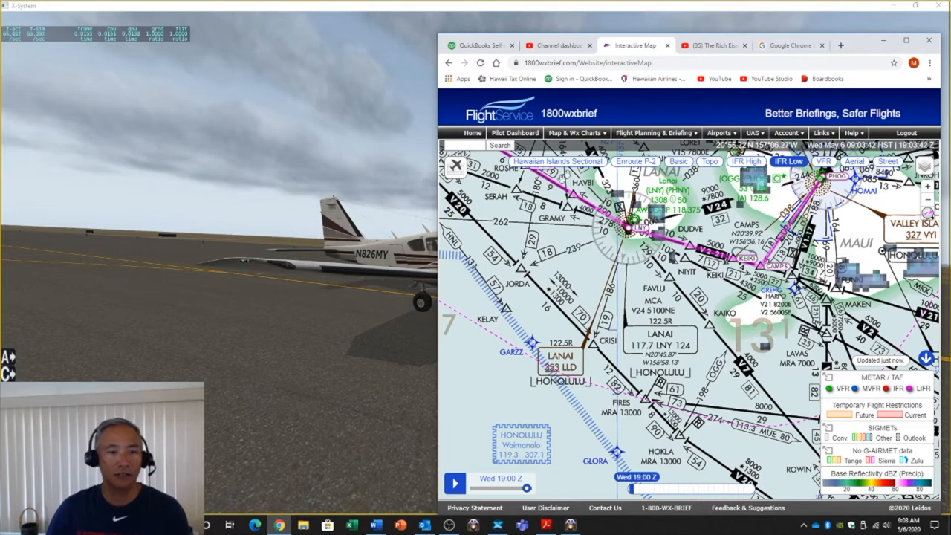
scroll(716, 347, "down", 1)
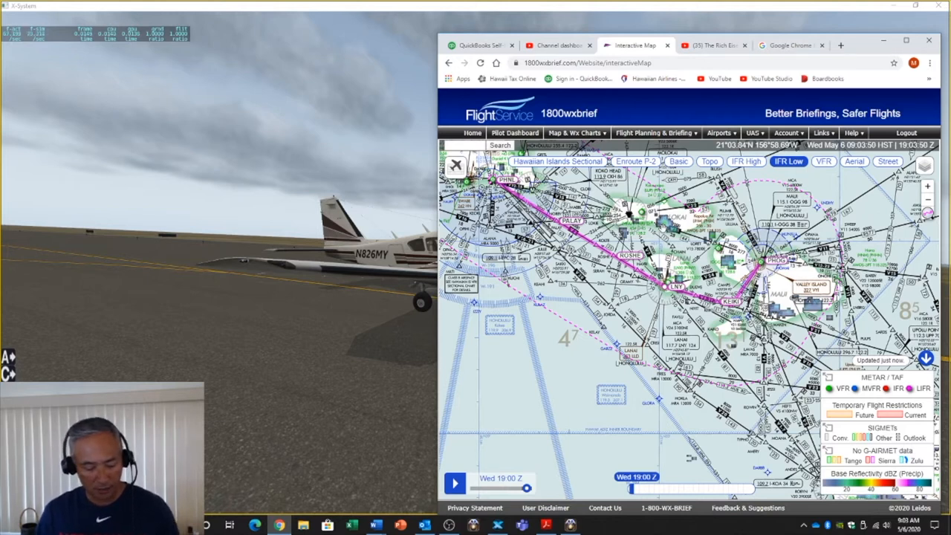
key("ctrl+f")
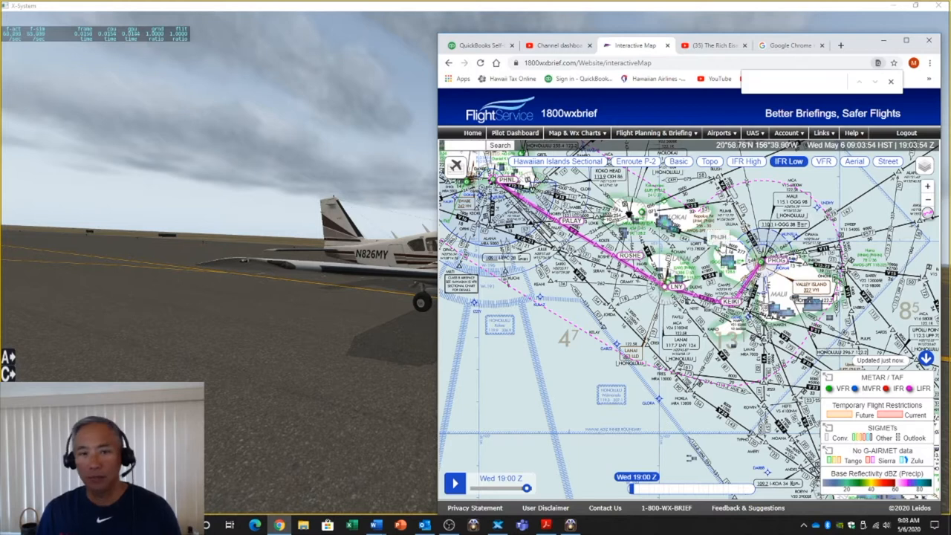
Minimize Chrome to reveal the X-Plane cockpit on the runway
left_click(882, 45)
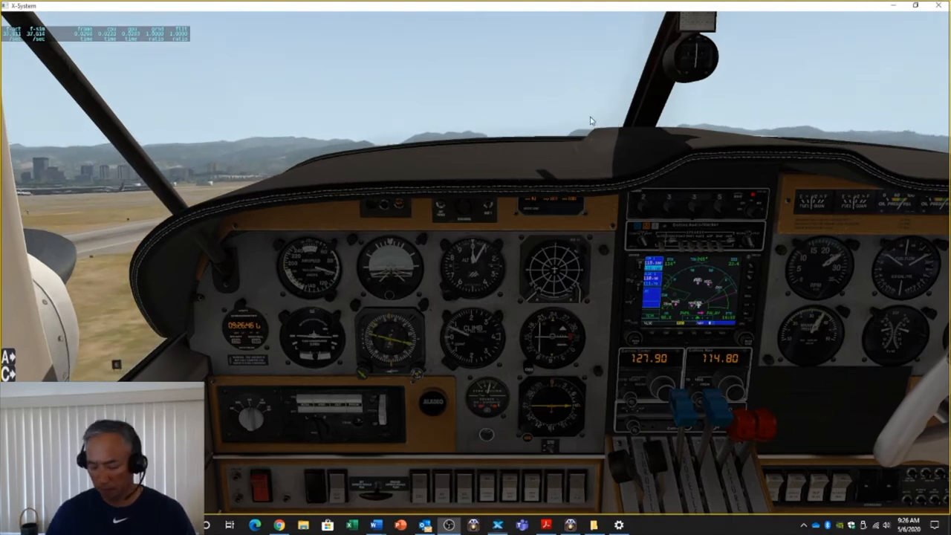
Glance at the climbing aircraft from the chase view, then return to the cockpit
key("shift+8")
key("w")
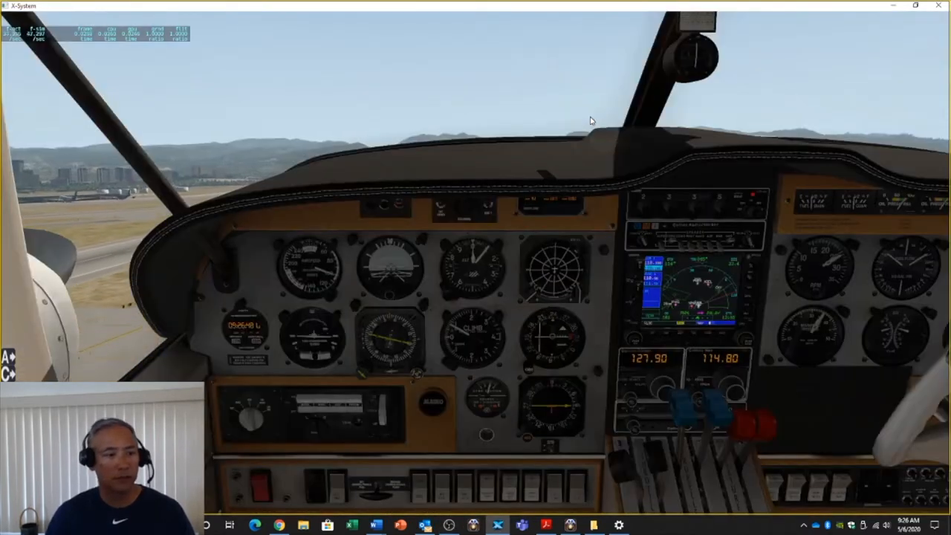
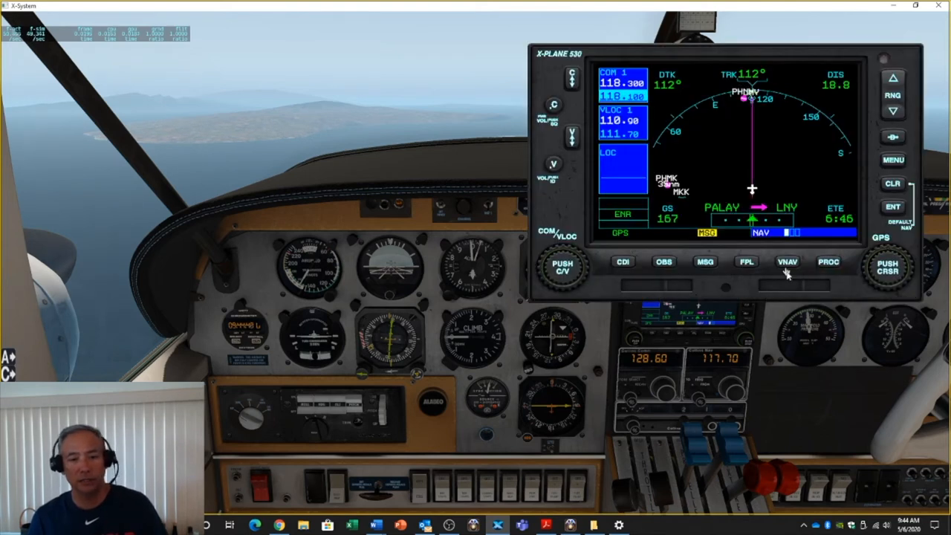
Bring up the GNS 530 procedures page and choose Select Approach for PHOG
left_click(536, 51)
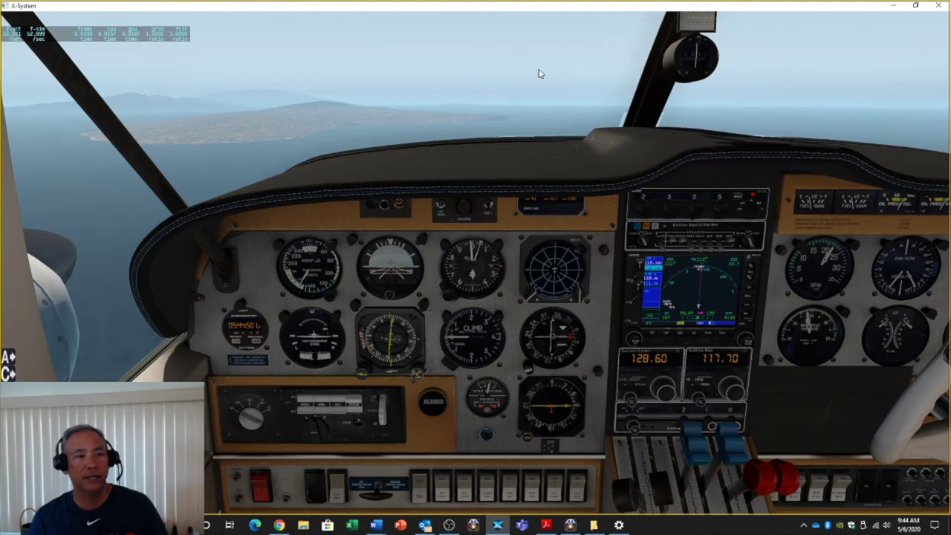
left_click(702, 284)
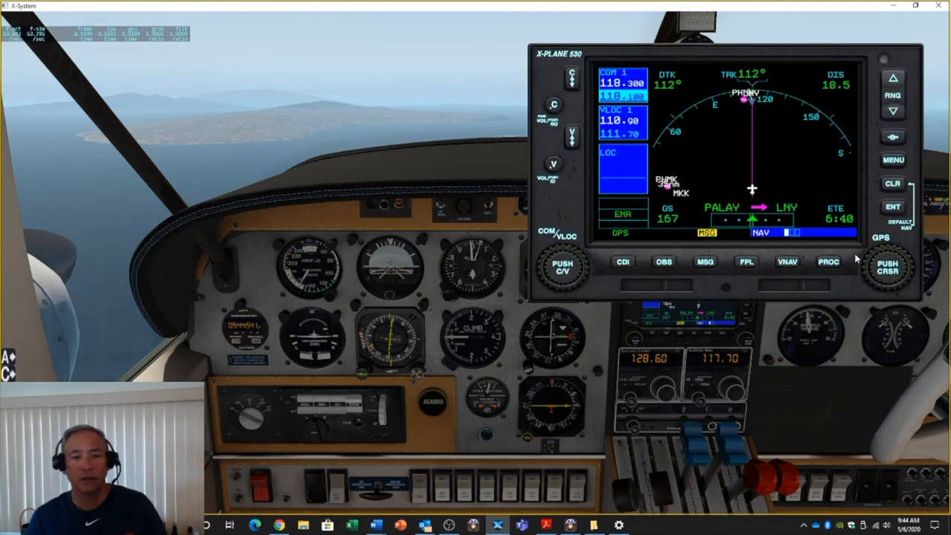
left_click(828, 261)
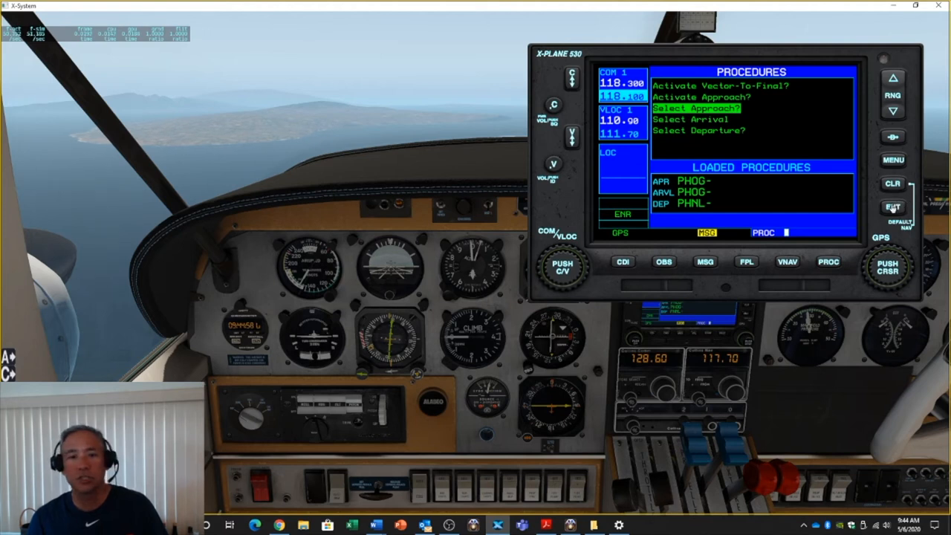
left_click(894, 207)
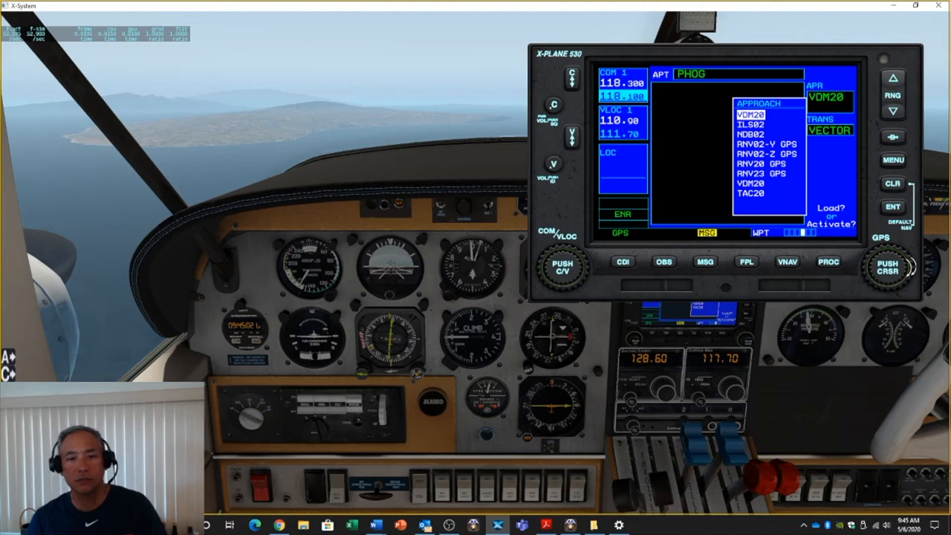
scroll(912, 269, "down", 1)
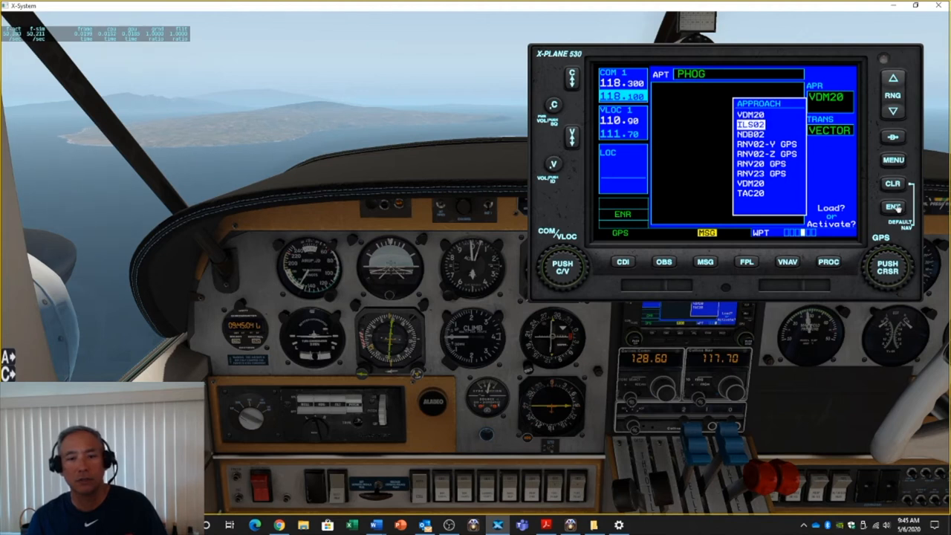
Pick the ILS02 approach with the CAMPS transition and load it into the flight plan
left_click(896, 208)
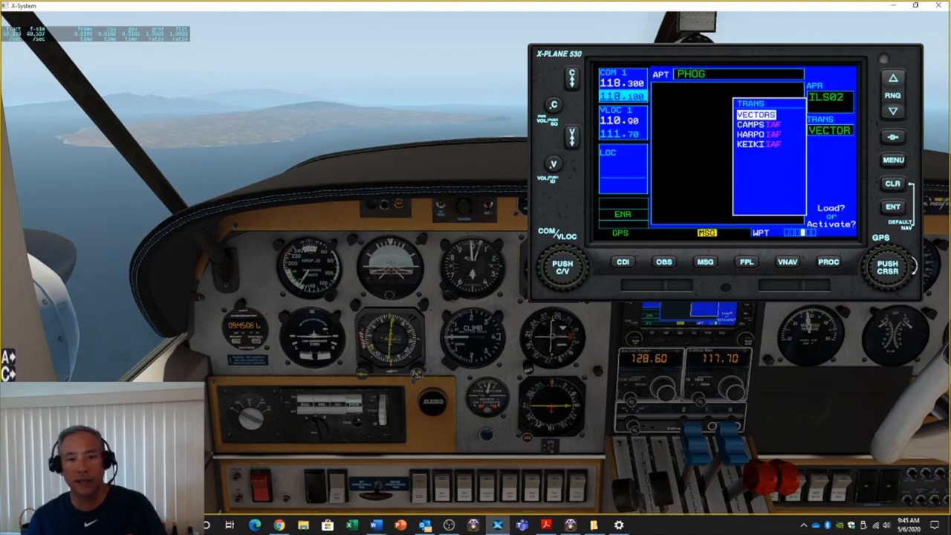
scroll(912, 269, "down", 1)
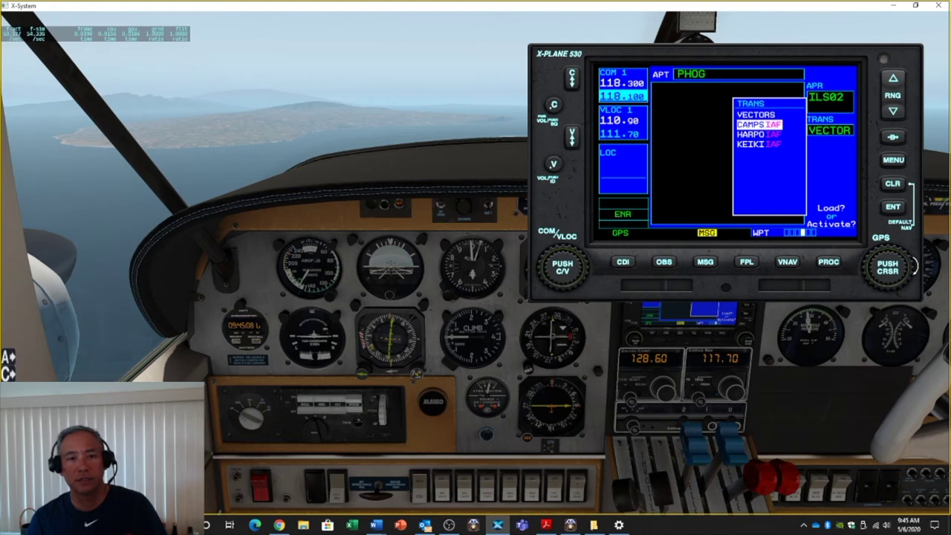
left_click(896, 208)
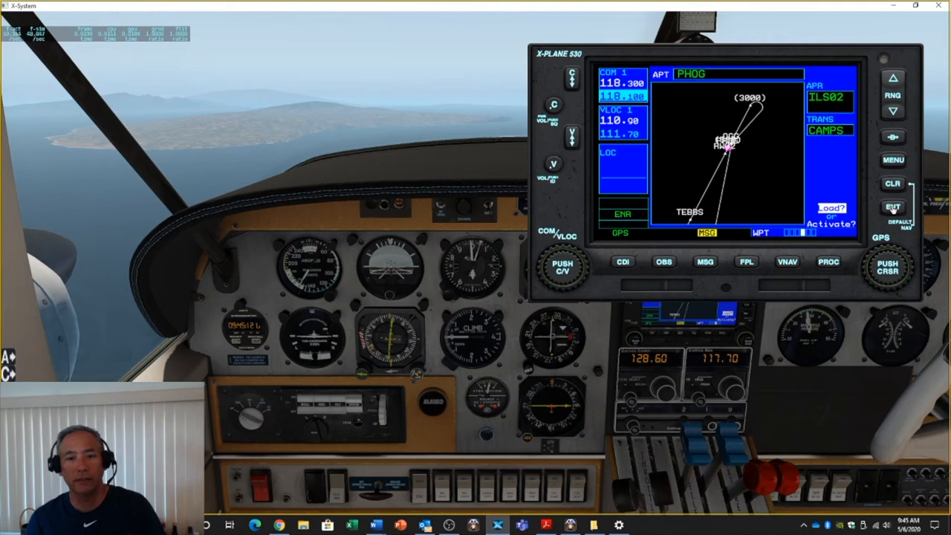
left_click(894, 208)
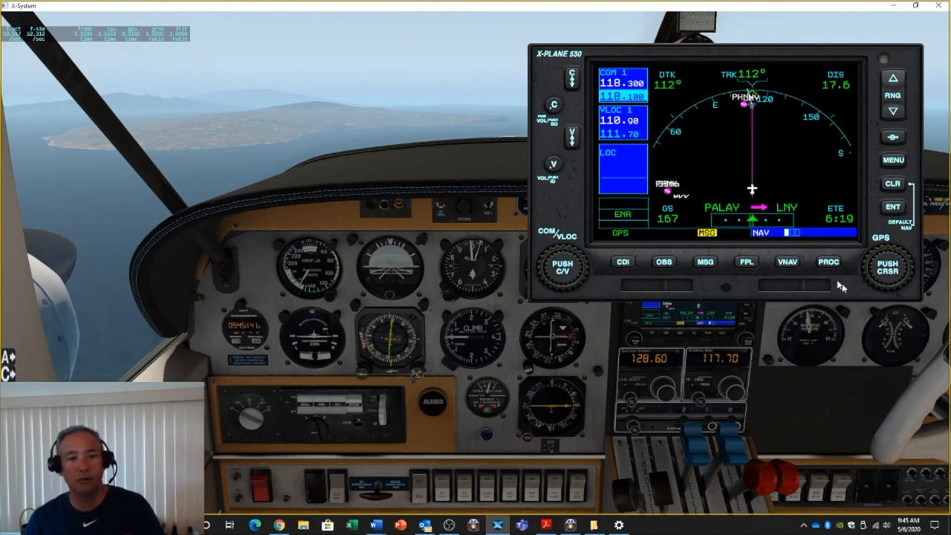
Show the active flight plan on the GNS 530
left_click(747, 262)
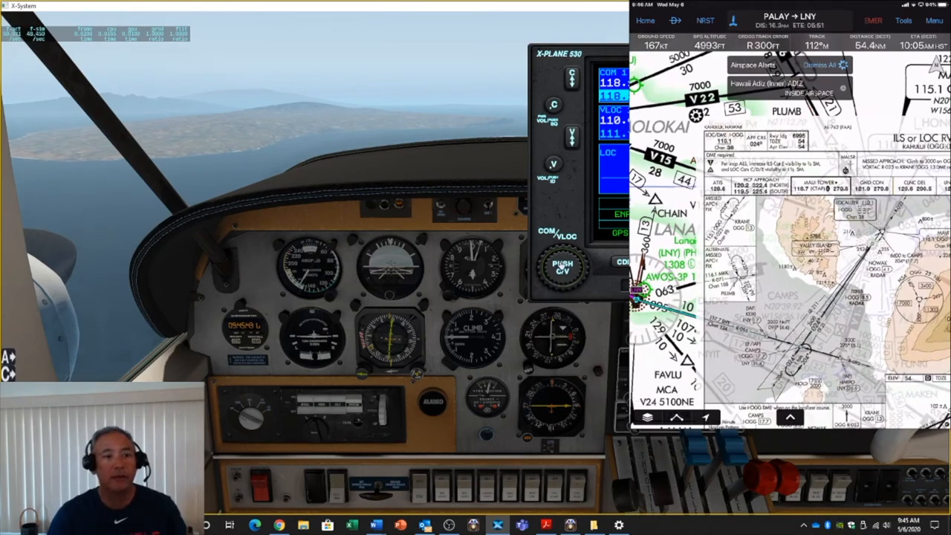
Switch the GNS 530 tuning knob to the nav radio for the localizer frequency
left_click(564, 266)
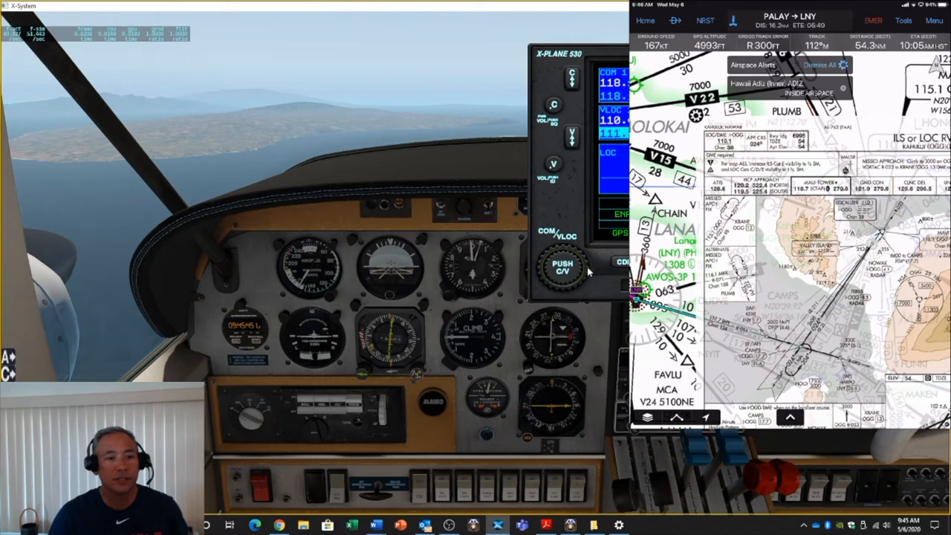
scroll(582, 267, "down", 2)
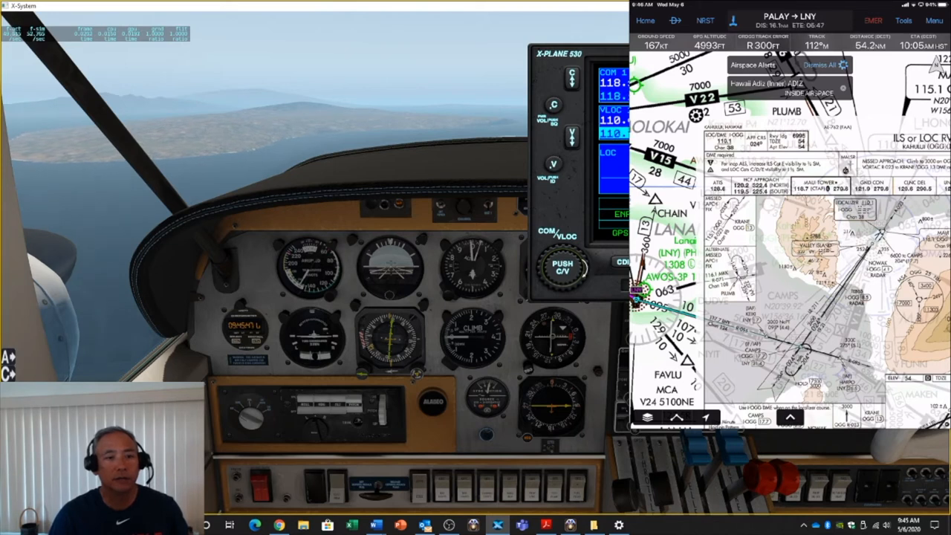
scroll(580, 267, "up", 1)
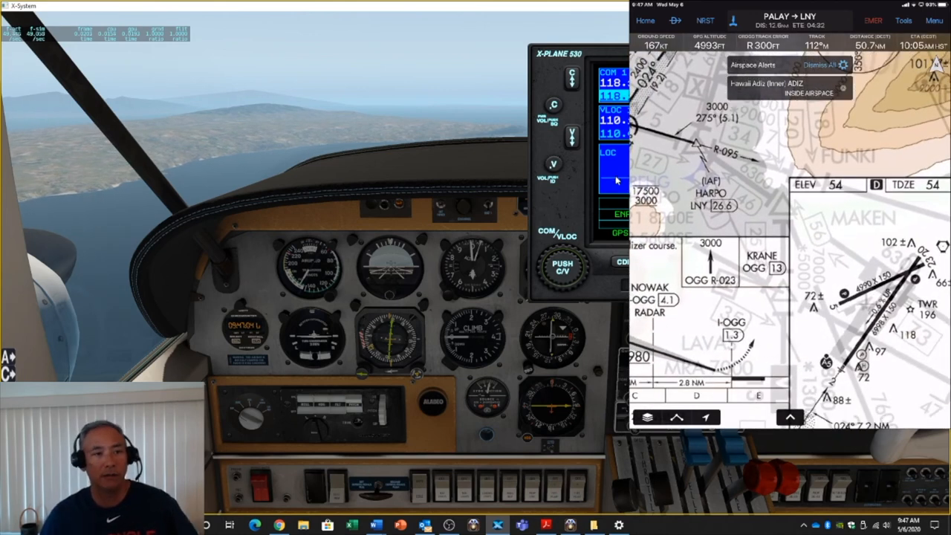
Return the GNS 530 to the navigation map showing the LNY to KEIKI leg, then dismiss the popup
left_click(542, 52)
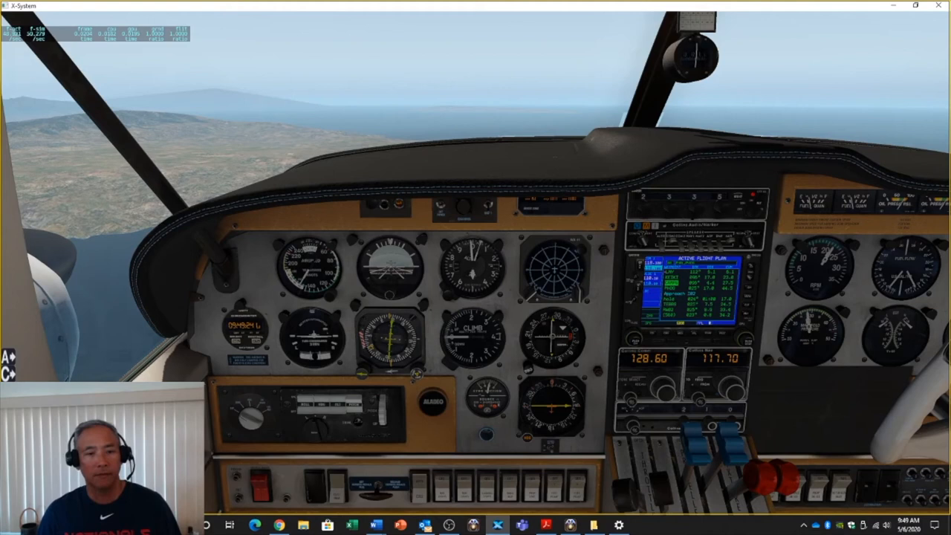
left_click(691, 283)
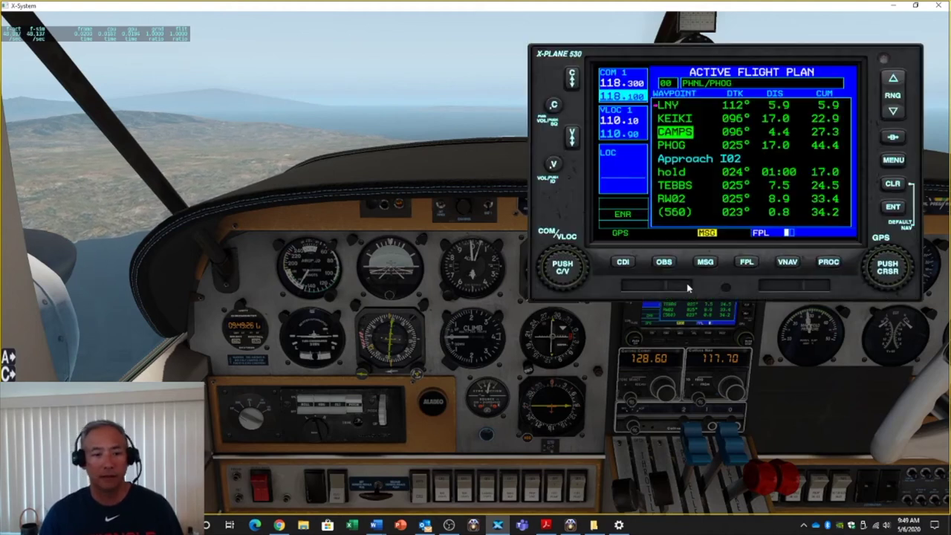
left_click(748, 262)
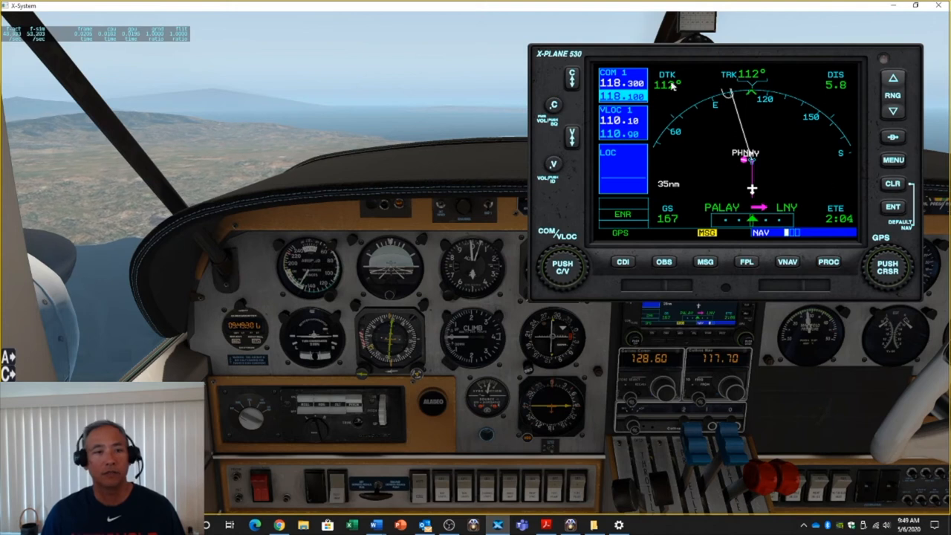
mouse_move(550, 54)
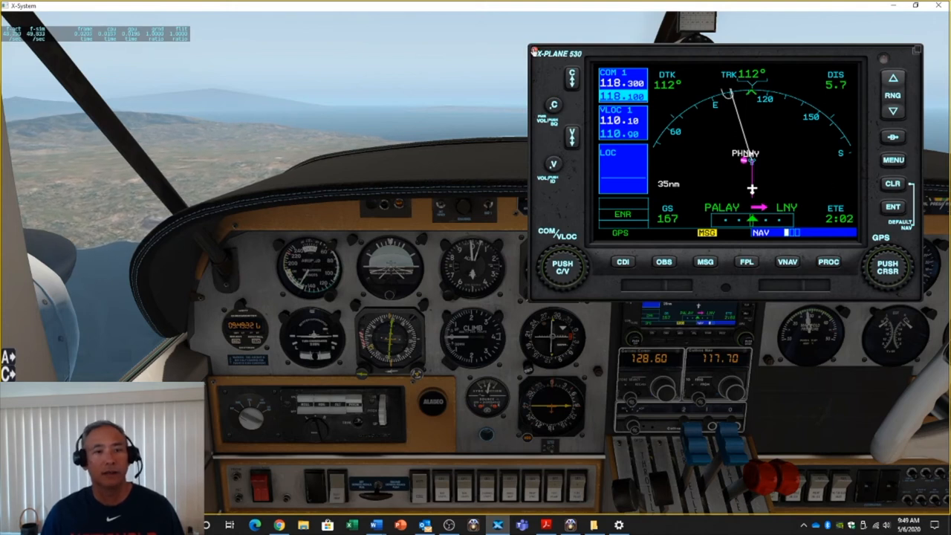
left_click(534, 52)
Look out the left window, then show the active flight plan on the GPS
key("q")
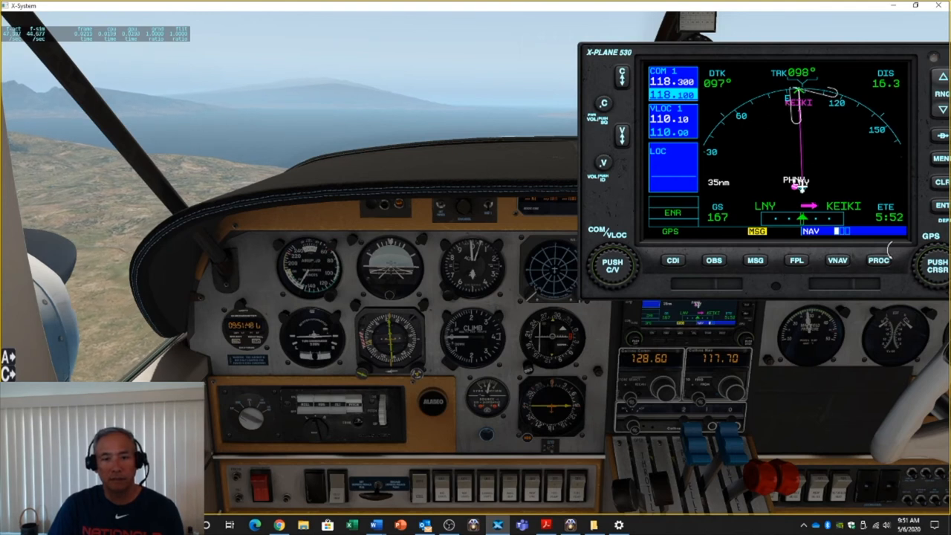
left_click(796, 260)
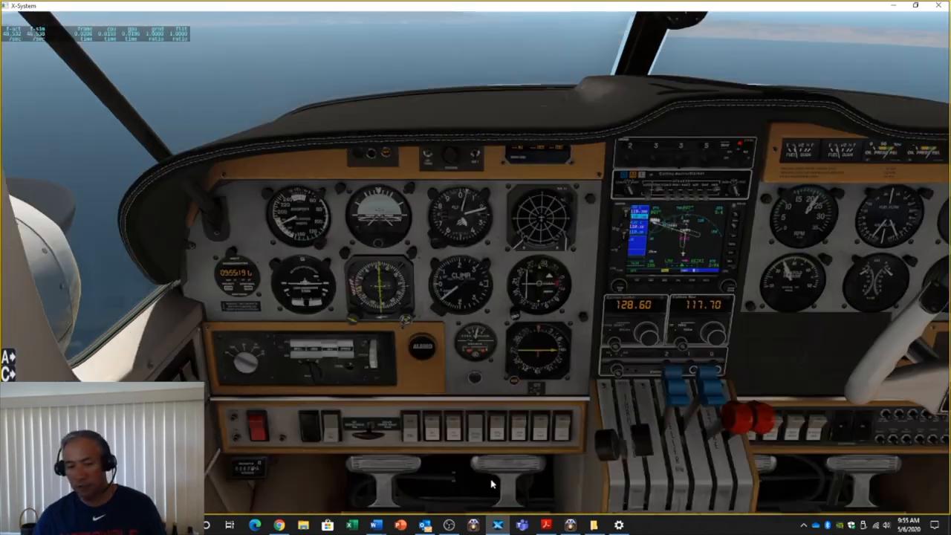
Look down at the cockpit seats and floor
key("Down")
key("Down")
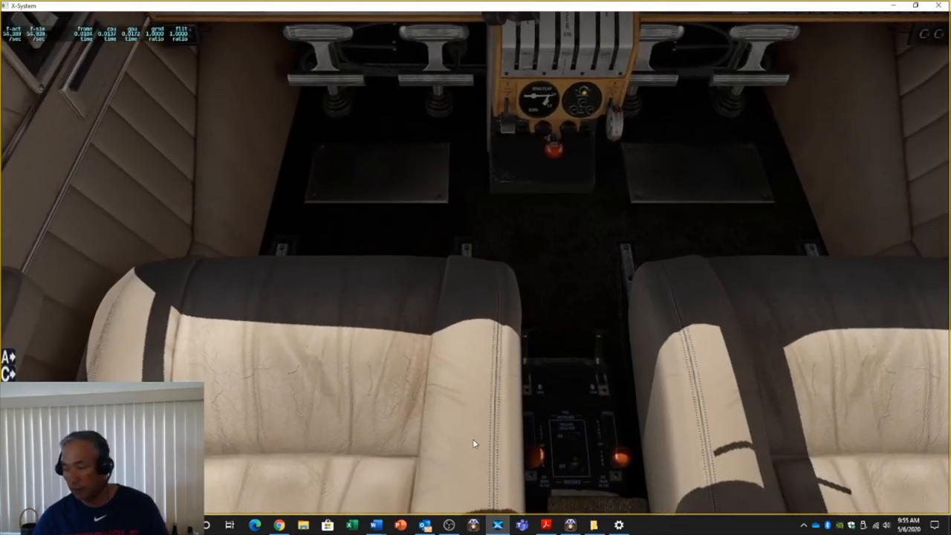
key("w")
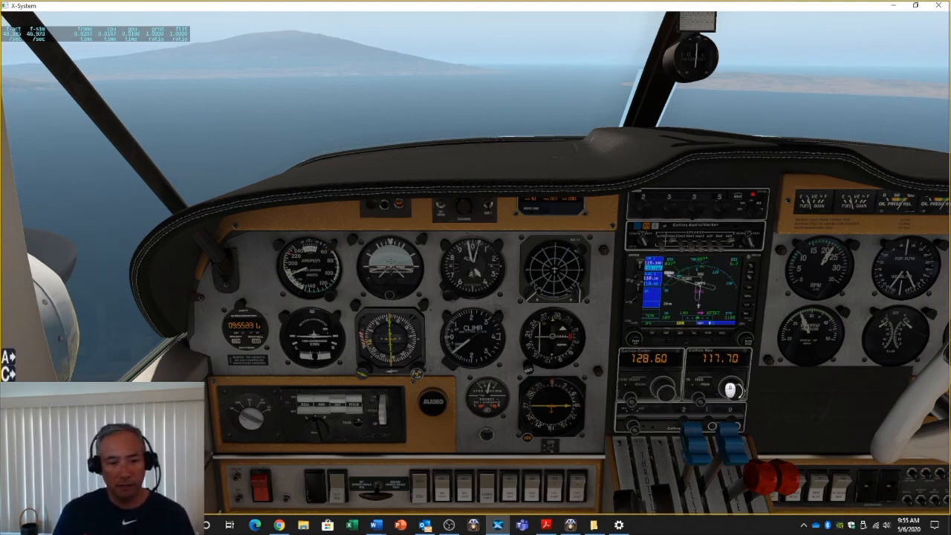
scroll(734, 389, "down", 1)
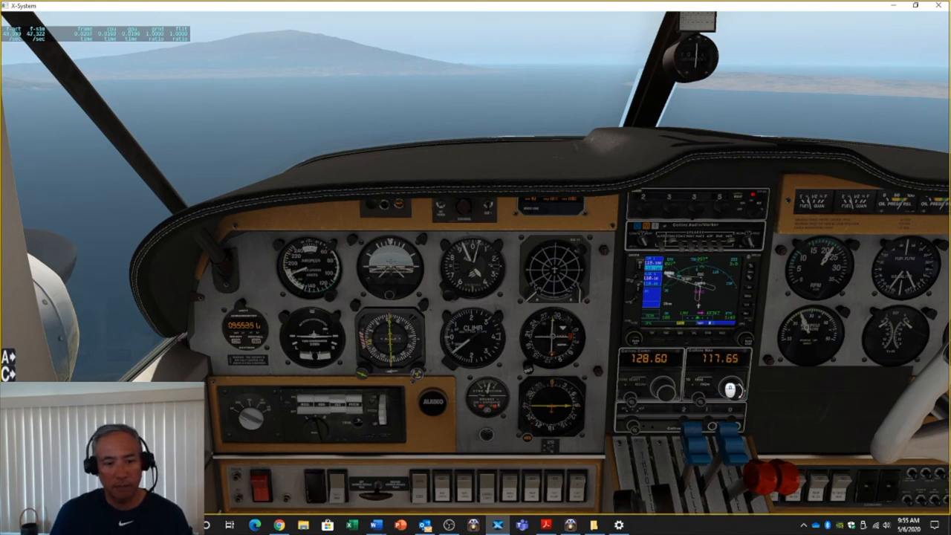
scroll(735, 389, "up", 5)
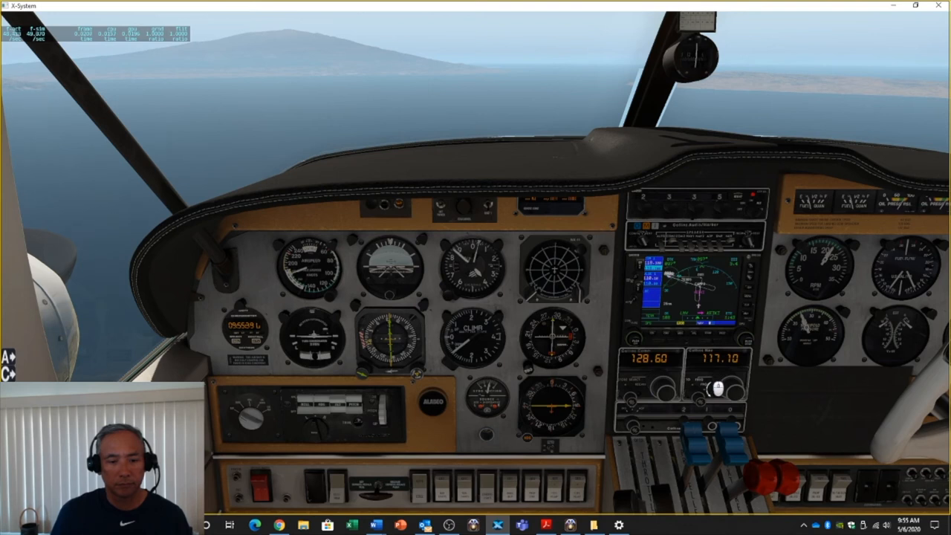
scroll(715, 387, "up", 1)
scroll(714, 387, "up", 2)
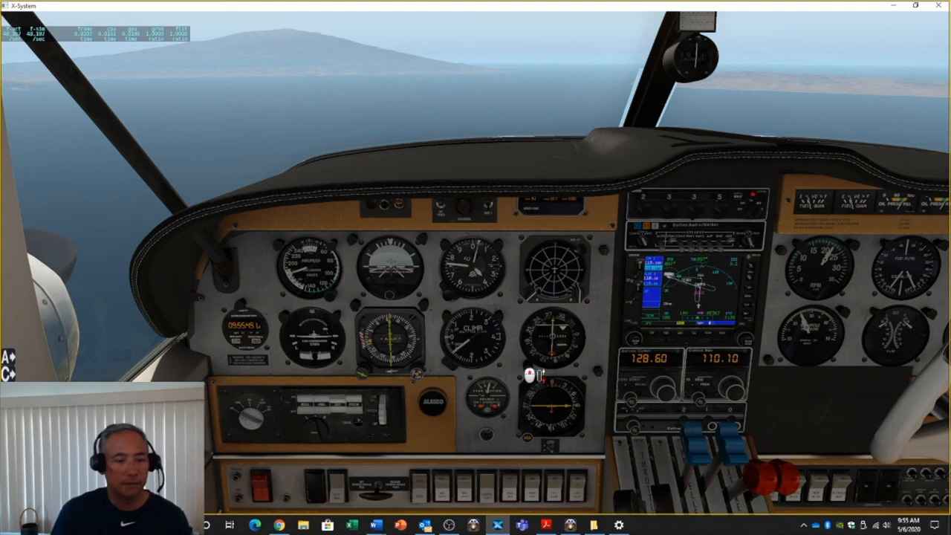
scroll(531, 375, "up", 4)
scroll(531, 375, "up", 4)
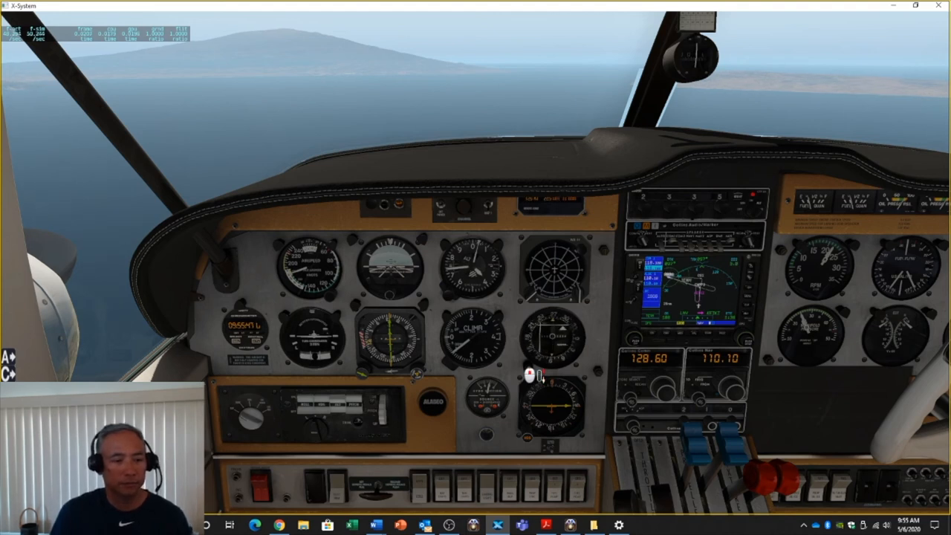
scroll(530, 375, "up", 4)
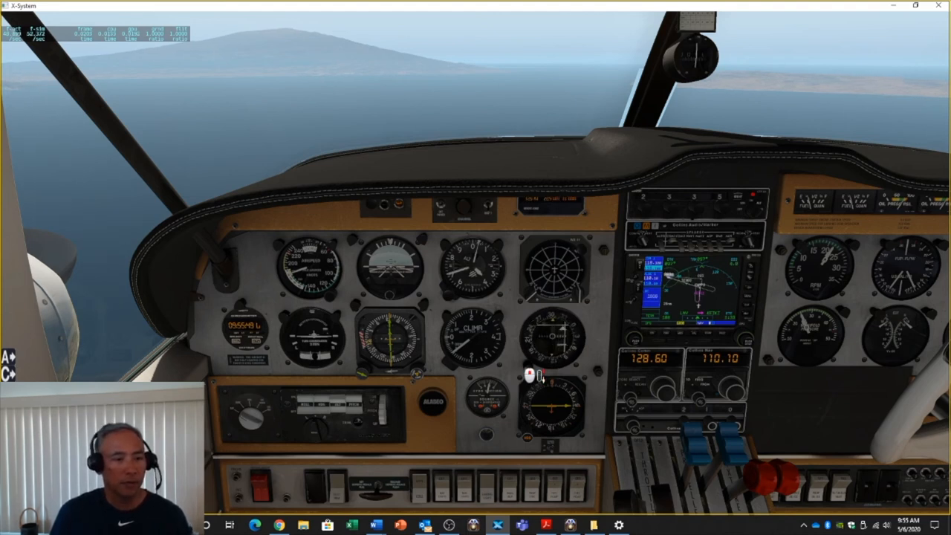
scroll(530, 375, "up", 4)
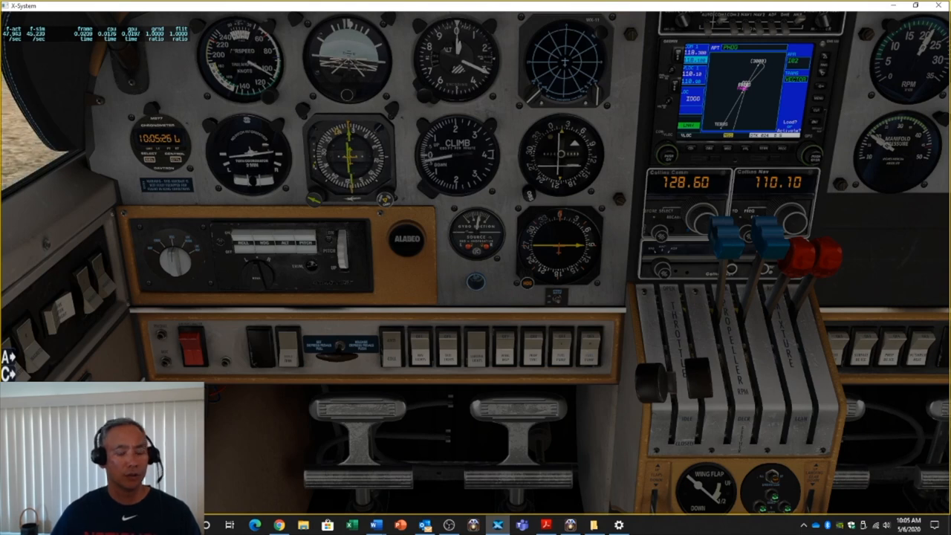
Look out the left window, then forward at the runway on short final to PHOG
key("w")
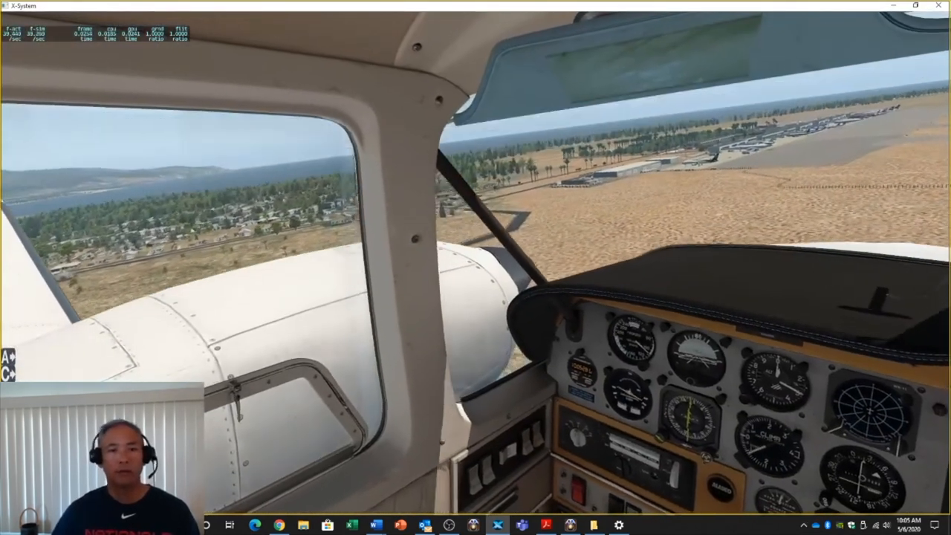
key("w")
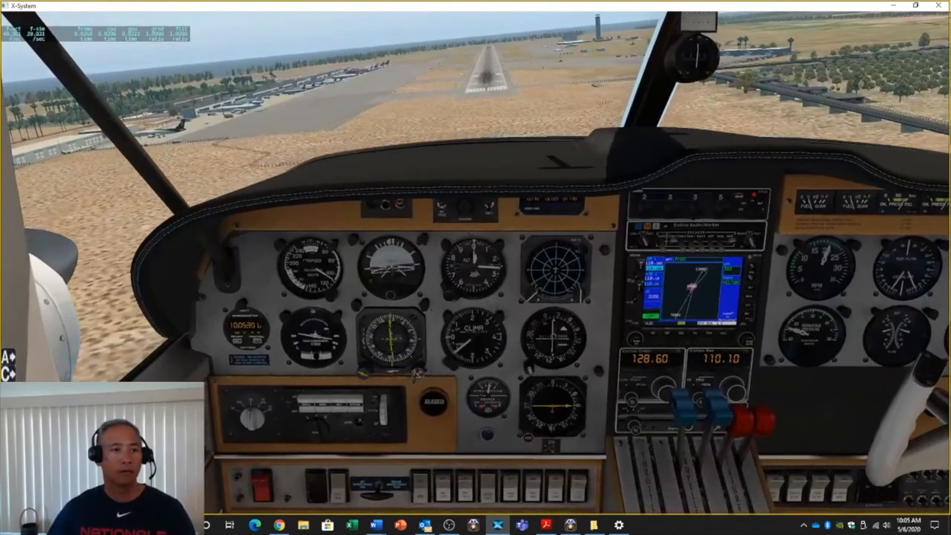